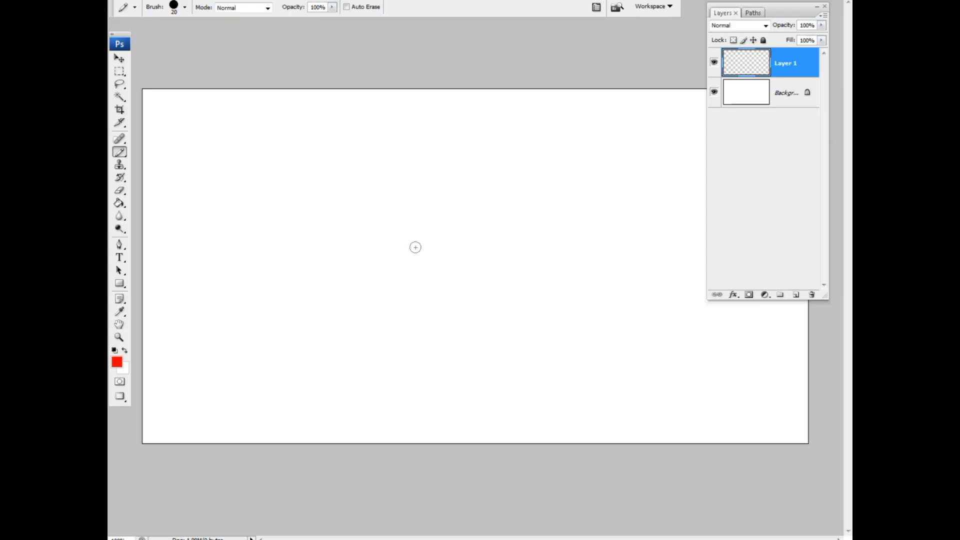
Draw the red rock-hand outline with finger creases using a size-10 pencil, then add Layer 2
key(bracketleft)
mouse_move(419, 254)
mouse_down()
mouse_move(473, 213)
mouse_move(515, 259)
mouse_up()
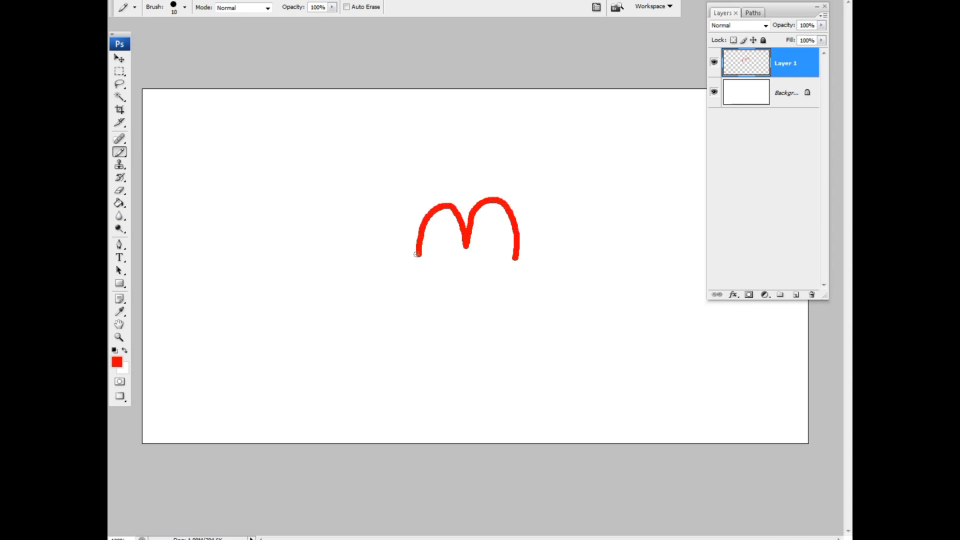
mouse_move(417, 254)
mouse_down()
mouse_move(417, 210)
mouse_move(393, 151)
mouse_move(369, 167)
mouse_move(367, 319)
mouse_move(396, 355)
mouse_move(461, 363)
mouse_move(520, 332)
mouse_move(530, 281)
mouse_move(508, 259)
mouse_move(420, 257)
mouse_up()
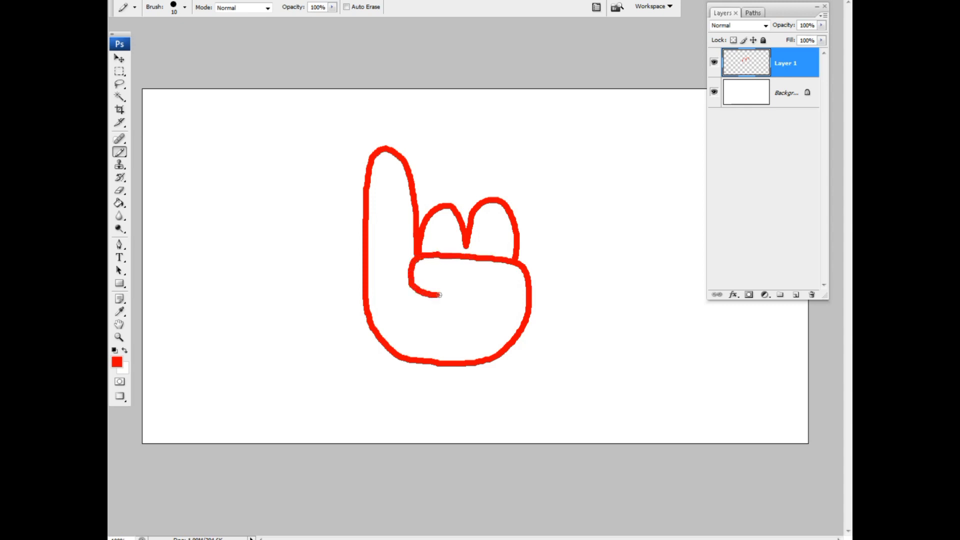
mouse_move(440, 295)
mouse_down()
mouse_move(472, 298)
mouse_move(441, 326)
mouse_move(464, 344)
mouse_up()
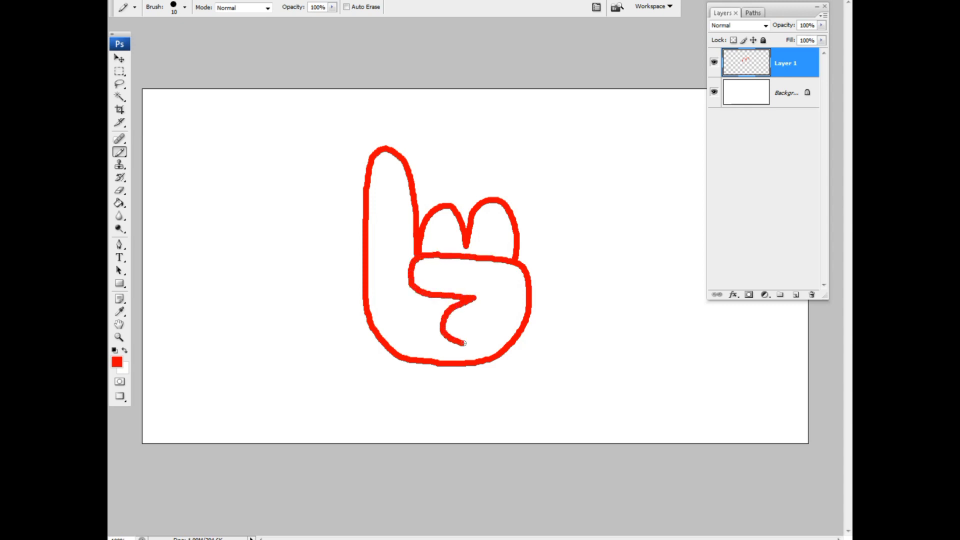
mouse_move(517, 218)
mouse_down()
mouse_move(522, 159)
mouse_move(544, 152)
mouse_move(542, 290)
mouse_up()
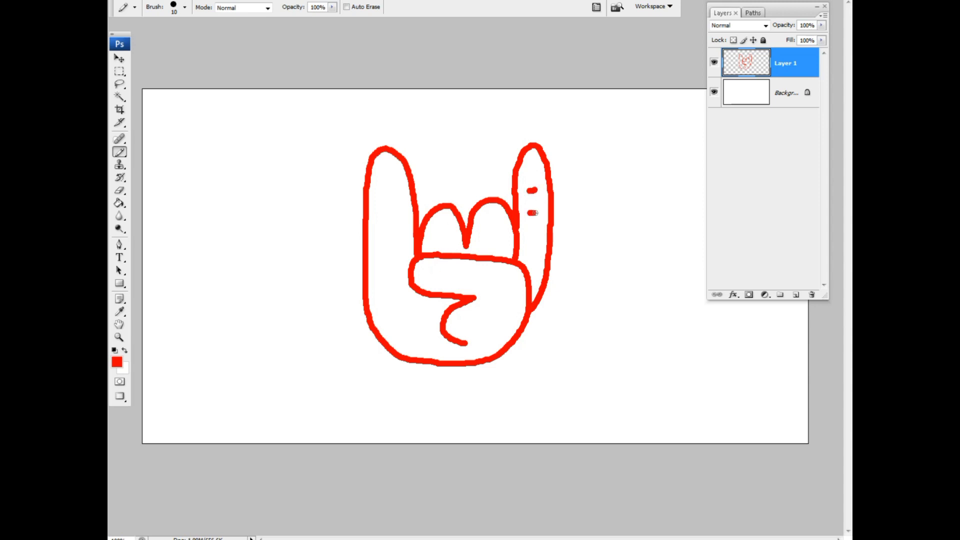
mouse_move(376, 194)
mouse_down()
mouse_move(391, 191)
mouse_move(394, 242)
mouse_up()
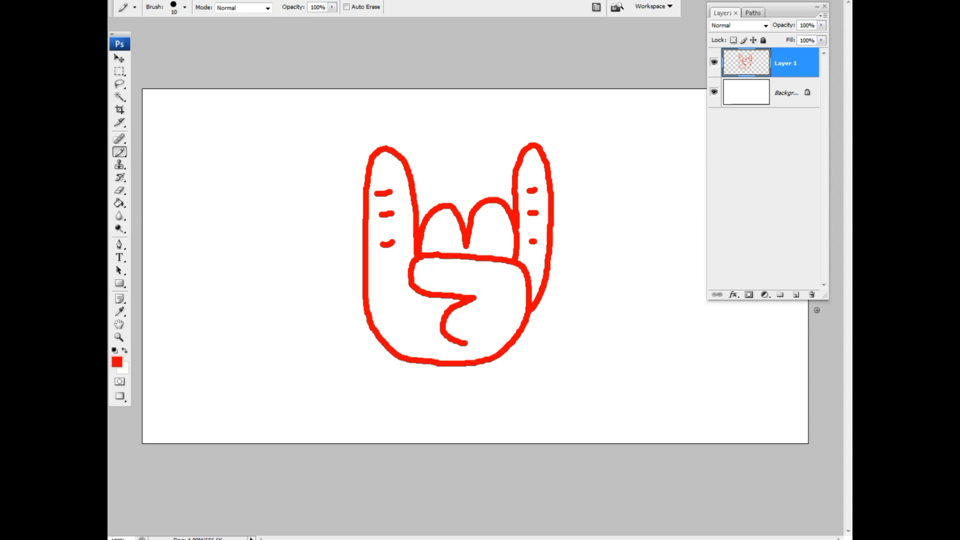
click(796, 295)
Put Layer 1 above Layer 2, fill the whole outline black with the Paint Bucket, then select Layer 2
key(alt+bracketleft)
key(ctrl+bracketright)
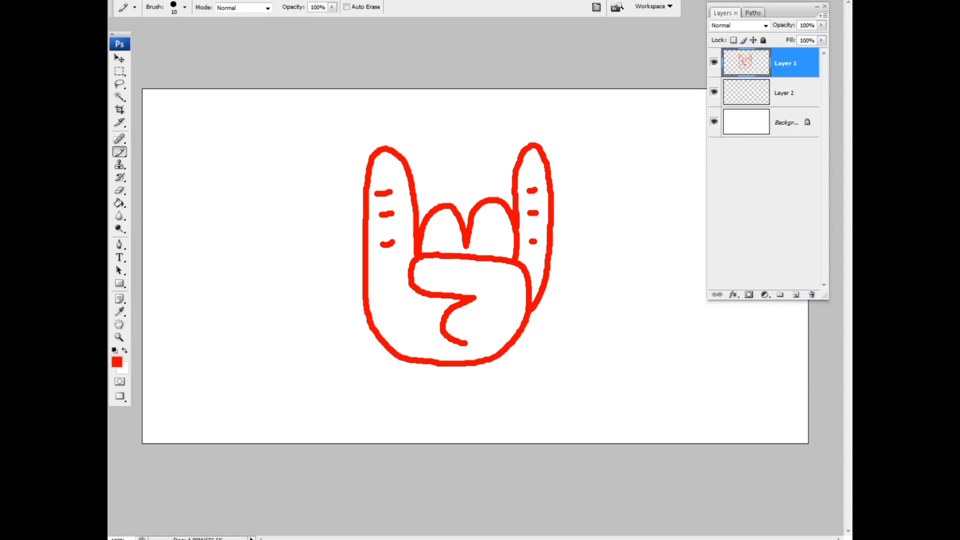
click(119, 203)
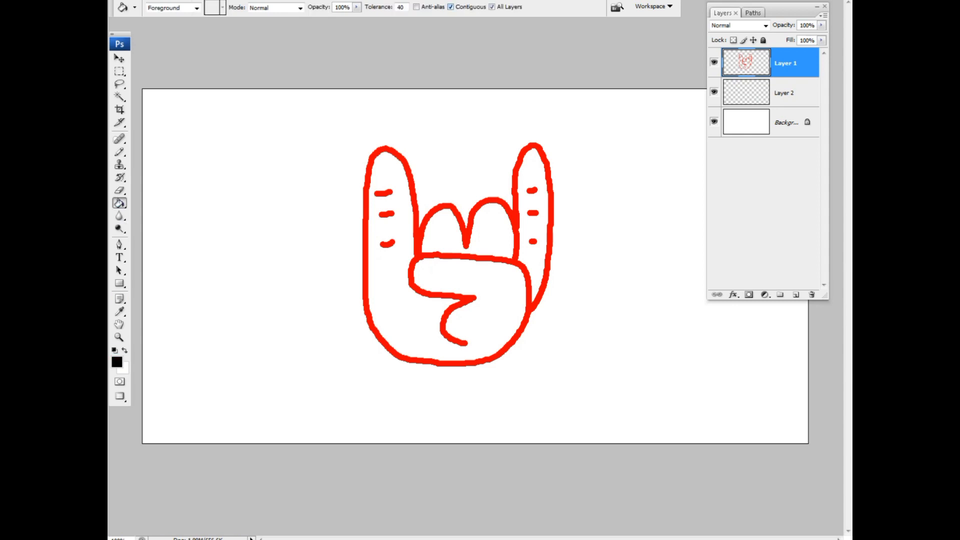
click(414, 224)
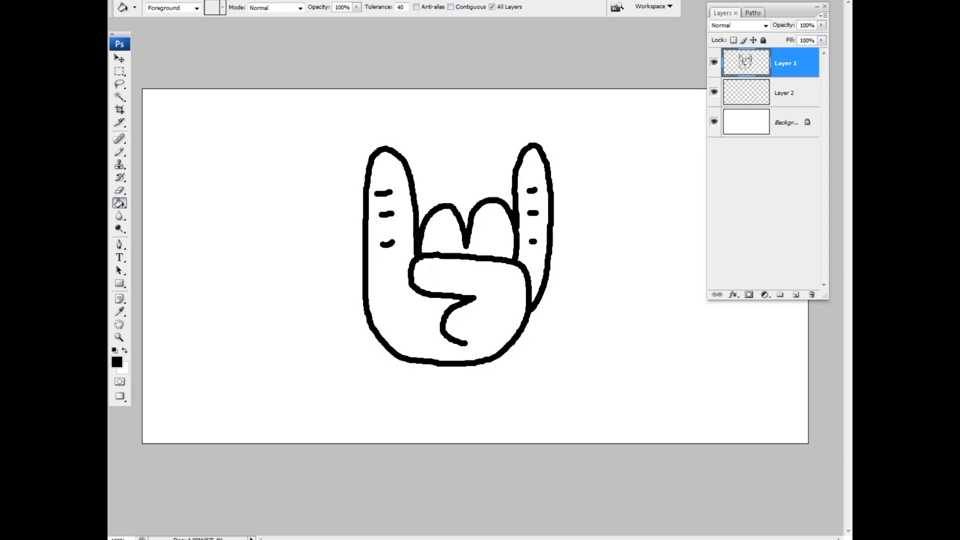
key(alt+bracketleft)
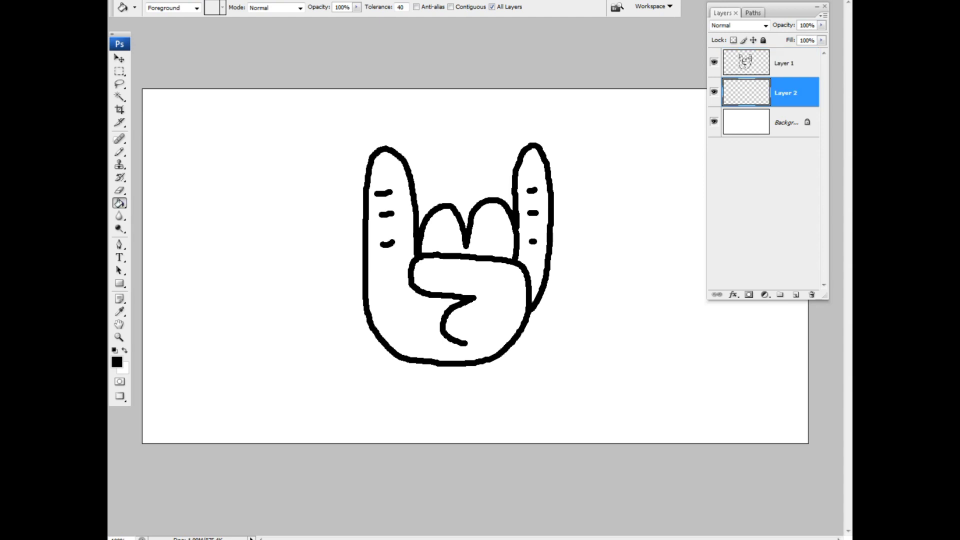
click(116, 362)
Set the foreground colour to tan b8a171 in the Color Picker
click(270, 337)
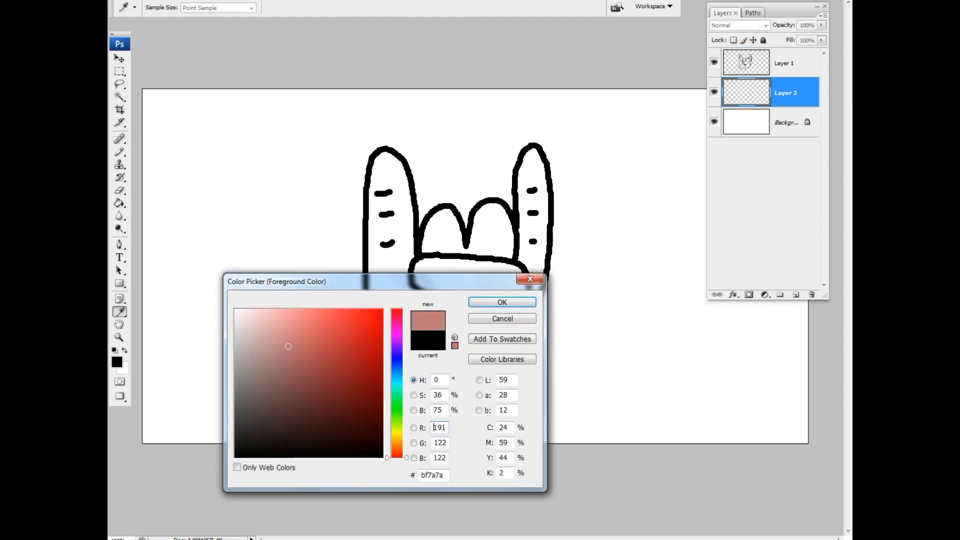
drag(288, 347, 292, 351)
drag(396, 458, 396, 441)
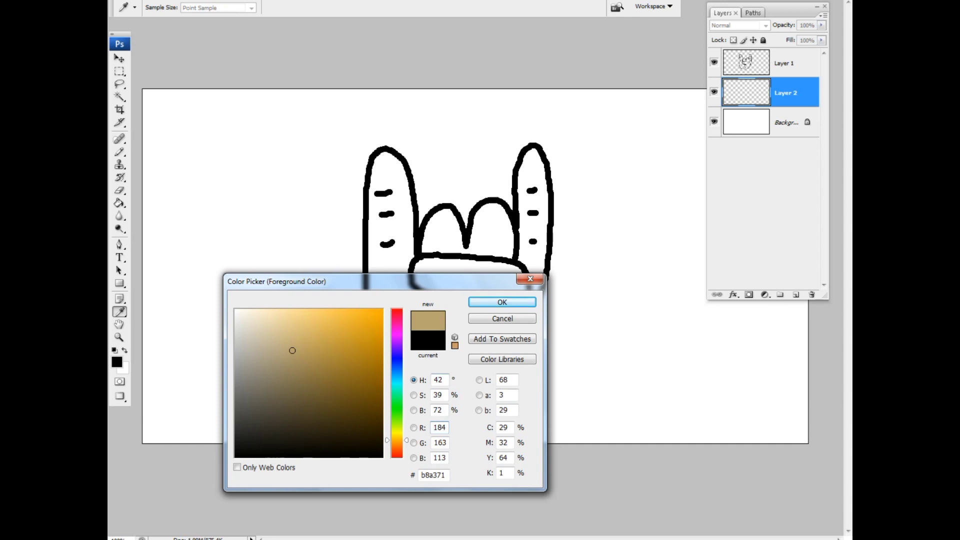
click(503, 303)
click(119, 152)
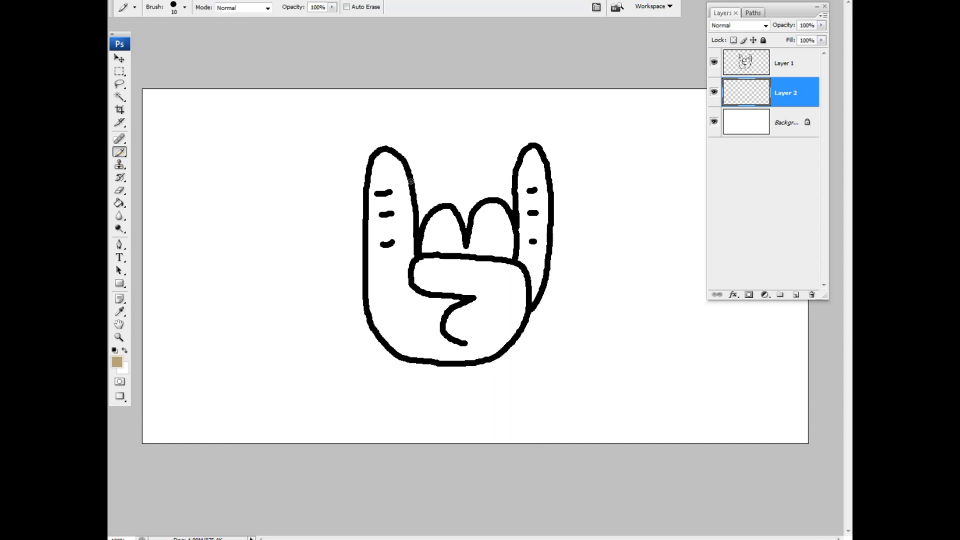
Paint tan shading on Layer 2 along the finger sides, inside the thumb and in the finger gaps
key(bracketright)
key(bracketright)
key(bracketright)
key(bracketleft)
mouse_move(382, 158)
mouse_down()
mouse_move(377, 218)
mouse_move(391, 341)
mouse_move(457, 357)
mouse_move(493, 349)
mouse_up()
key(bracketleft)
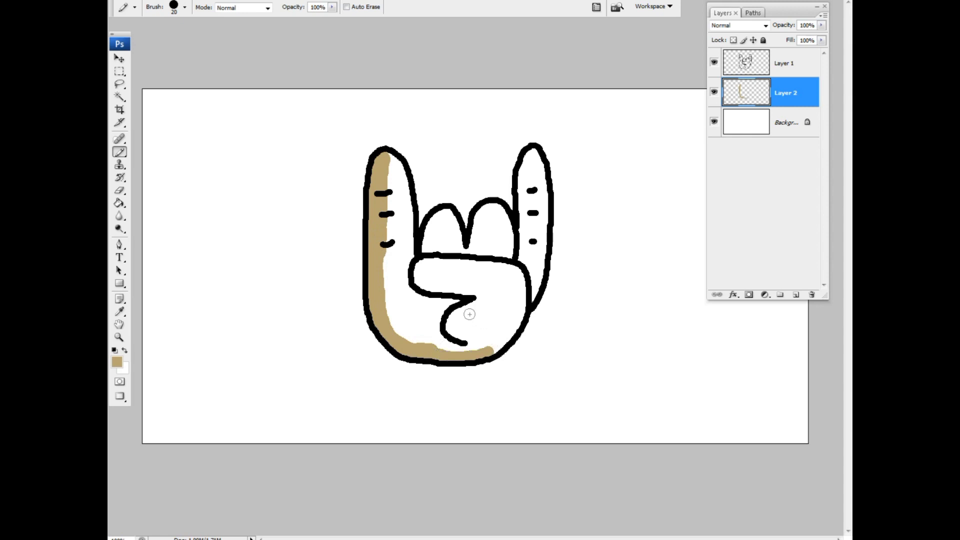
mouse_move(451, 304)
mouse_down()
mouse_move(433, 335)
mouse_move(456, 349)
mouse_move(433, 313)
mouse_move(448, 304)
mouse_move(418, 298)
mouse_move(456, 302)
mouse_move(431, 306)
mouse_move(430, 343)
mouse_move(399, 358)
mouse_up()
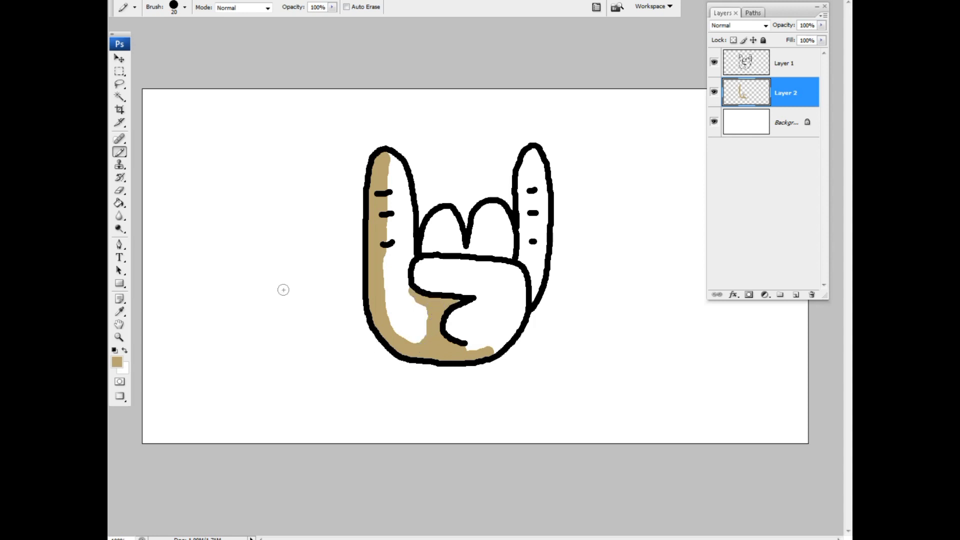
key(bracketleft)
mouse_move(422, 250)
mouse_down()
mouse_move(443, 208)
mouse_move(425, 252)
mouse_move(508, 256)
mouse_move(469, 226)
mouse_move(478, 210)
mouse_move(473, 245)
mouse_up()
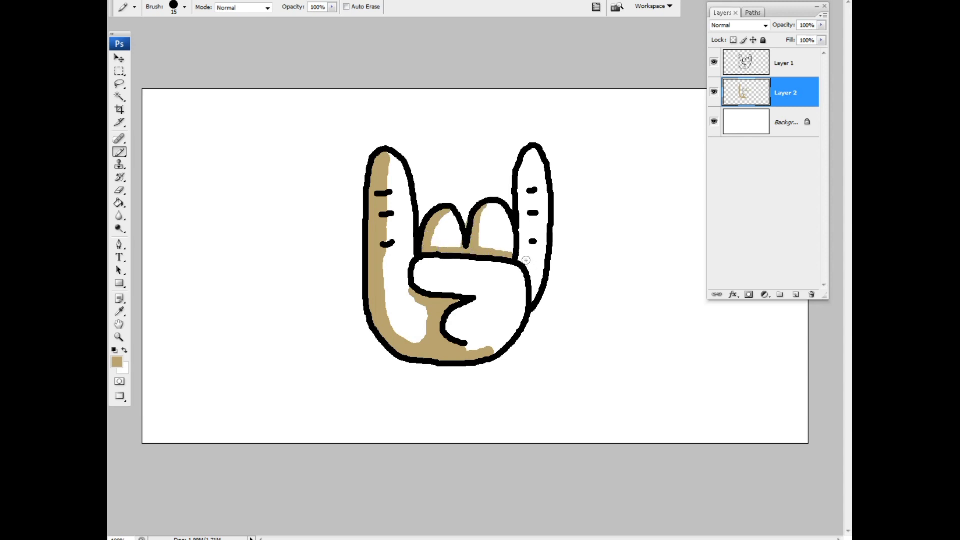
mouse_move(526, 260)
mouse_down()
mouse_move(536, 290)
mouse_move(527, 252)
mouse_move(539, 279)
mouse_up()
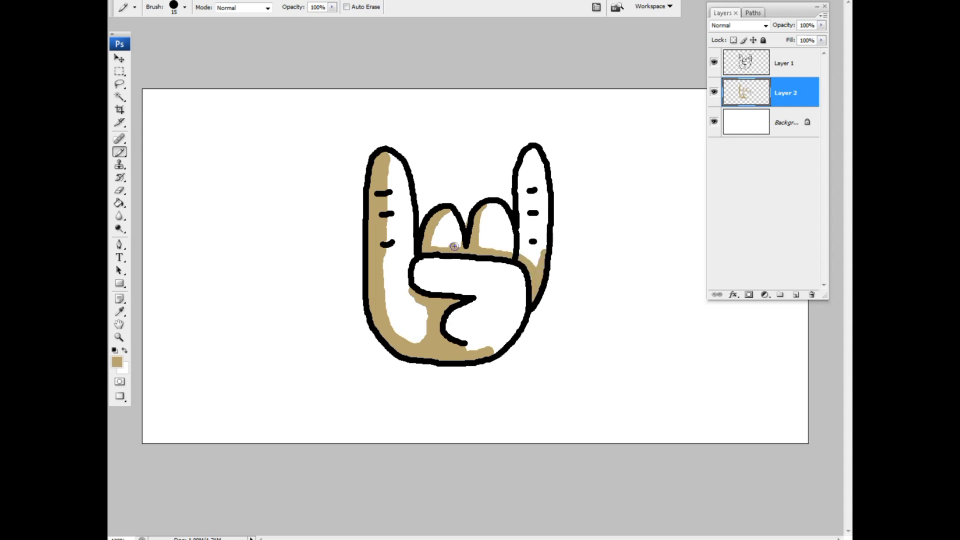
drag(454, 247, 467, 246)
key(bracketleft)
key(bracketleft)
On Layer 1 in black, draw a tulip stem through the fist with bud and leaves above
key(alt+bracketright)
key(d)
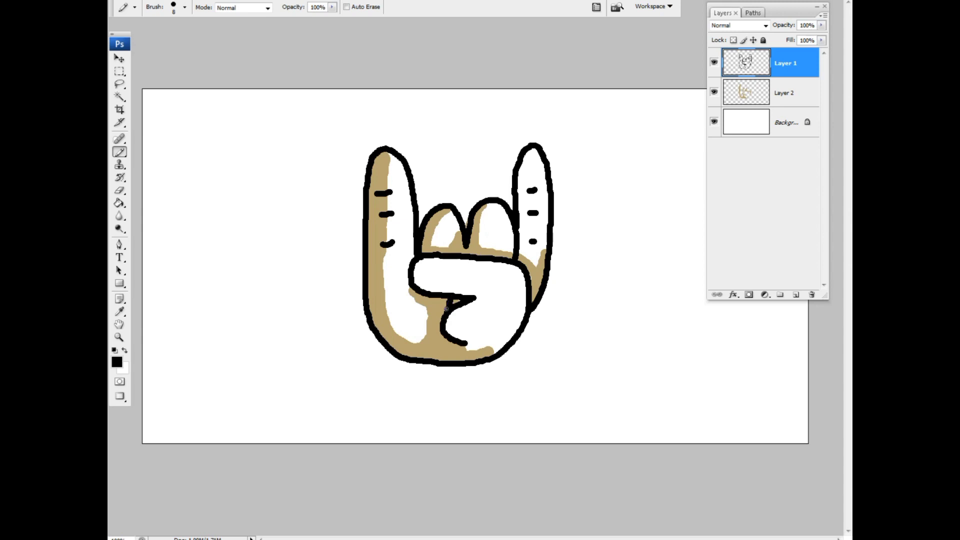
drag(444, 334, 471, 414)
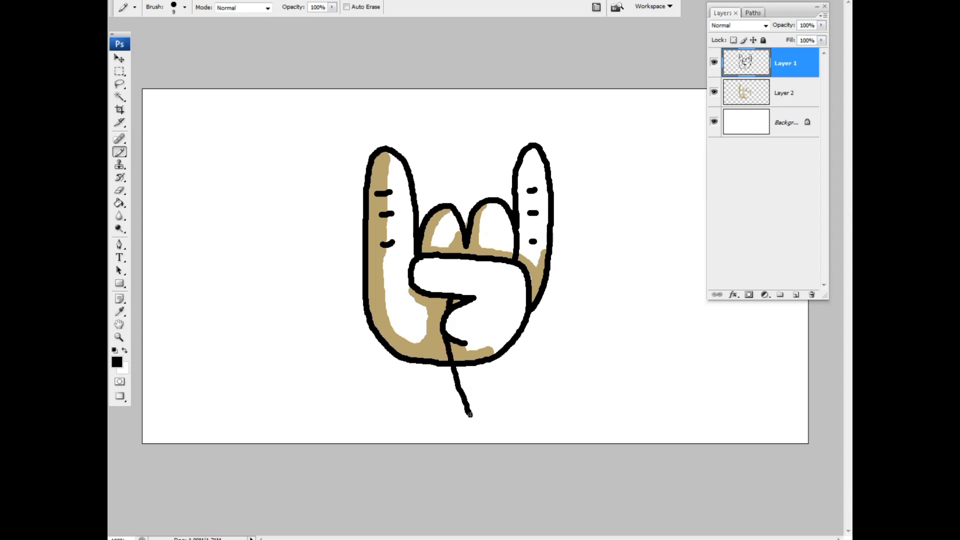
mouse_move(461, 218)
mouse_down()
mouse_move(480, 165)
mouse_move(473, 181)
mouse_move(516, 133)
mouse_move(500, 165)
mouse_move(471, 186)
mouse_move(416, 159)
mouse_move(454, 189)
mouse_move(456, 234)
mouse_up()
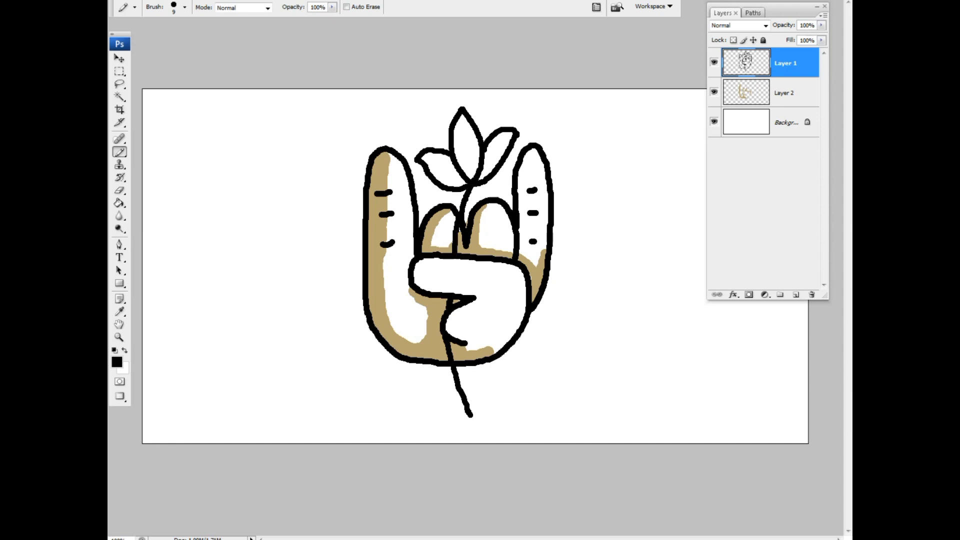
click(784, 92)
Pick a pink foreground and shade the top and left tulip petals on Layer 2
click(120, 311)
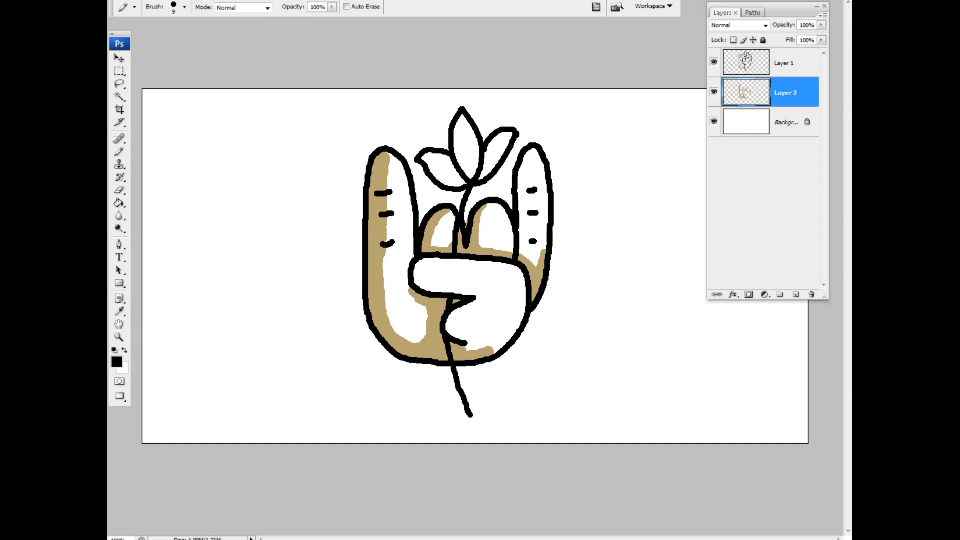
click(117, 362)
click(302, 312)
click(503, 302)
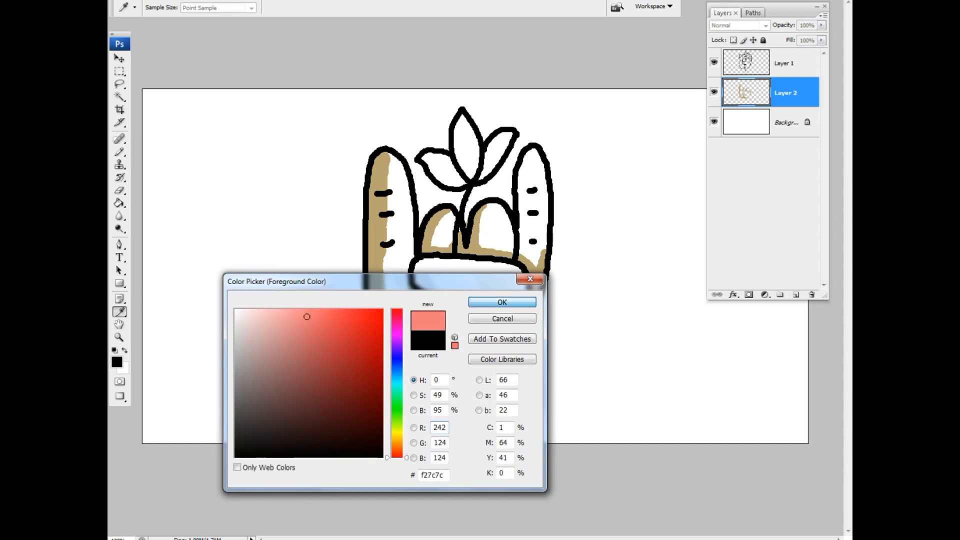
key(b)
mouse_move(460, 138)
mouse_down()
mouse_move(460, 116)
mouse_move(471, 174)
mouse_move(493, 143)
mouse_up()
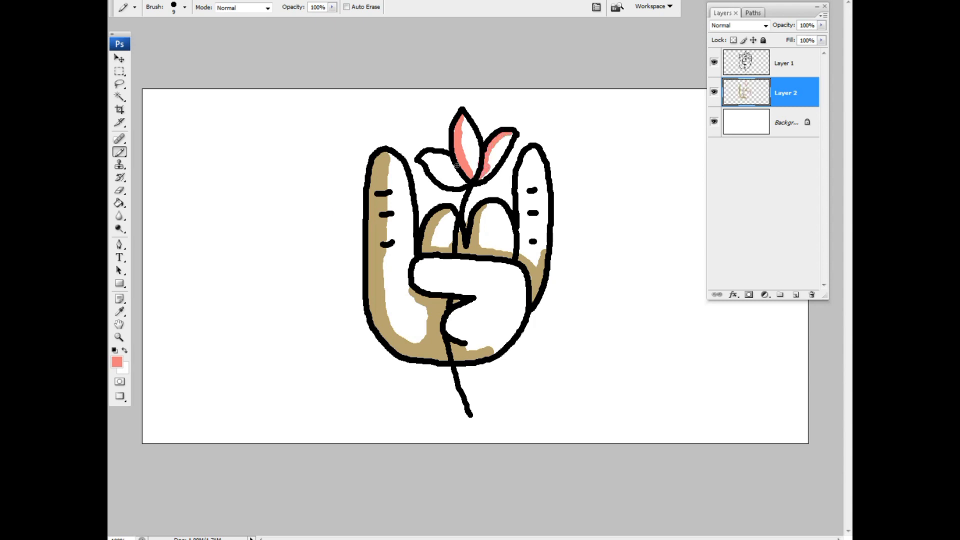
drag(426, 162, 441, 179)
Choose a lighter pink foreground and add a new Layer 3
click(116, 362)
click(269, 312)
key(Return)
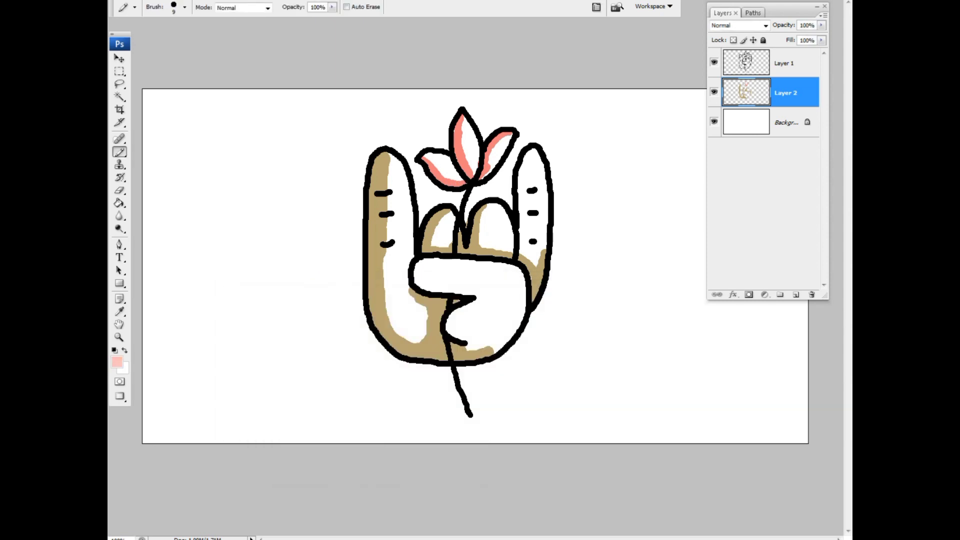
click(796, 295)
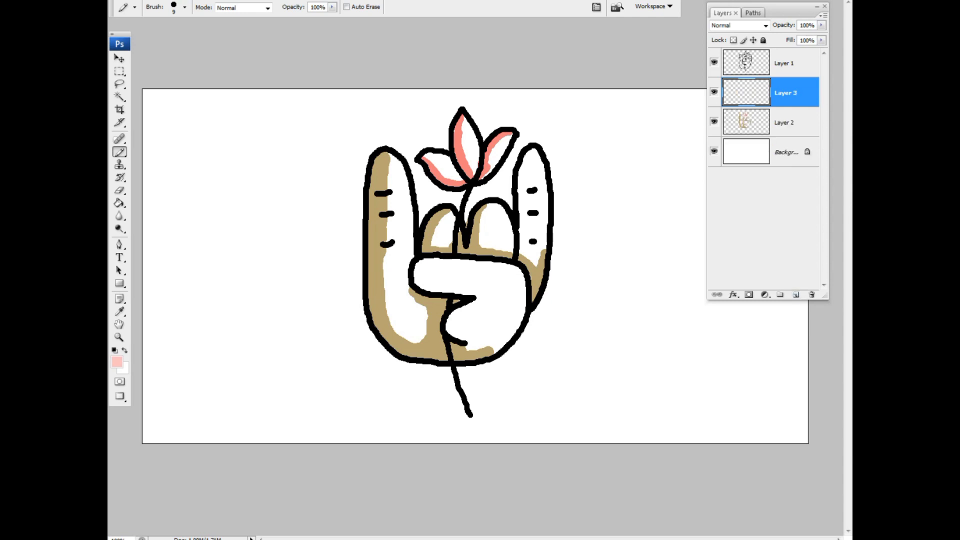
Move Layer 3 below Layer 2 and paint pale pink highlights on the three petals with a size-15 brush
drag(786, 93, 786, 133)
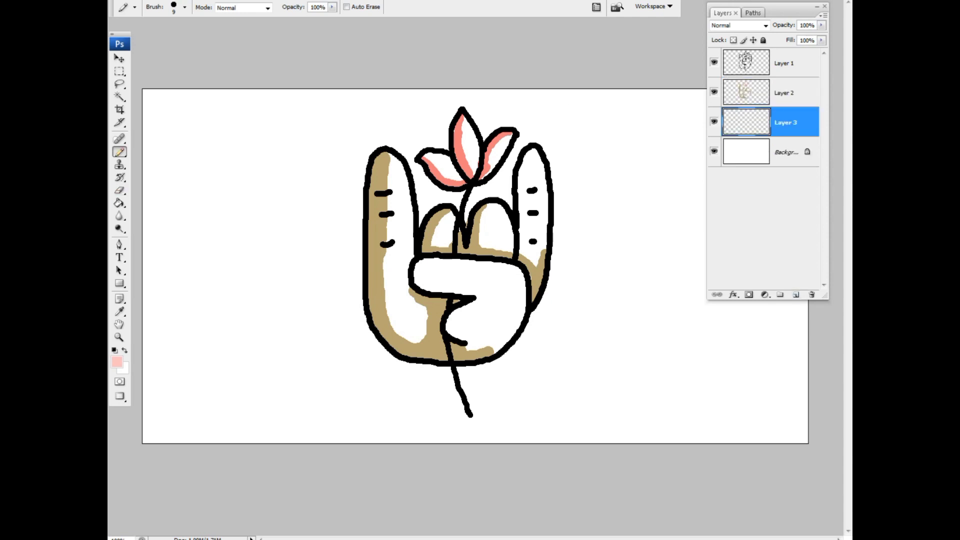
key(bracketright)
key(bracketright)
drag(427, 159, 452, 179)
drag(461, 135, 475, 173)
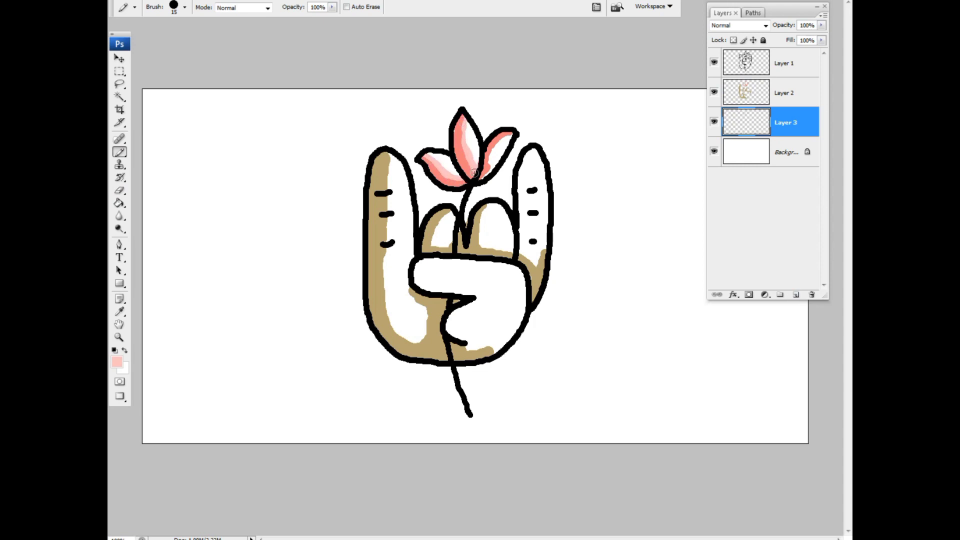
drag(509, 139, 490, 168)
Paint pale pink along the inner edges of both raised fingers and over the thumb
drag(389, 156, 412, 315)
drag(395, 235, 390, 202)
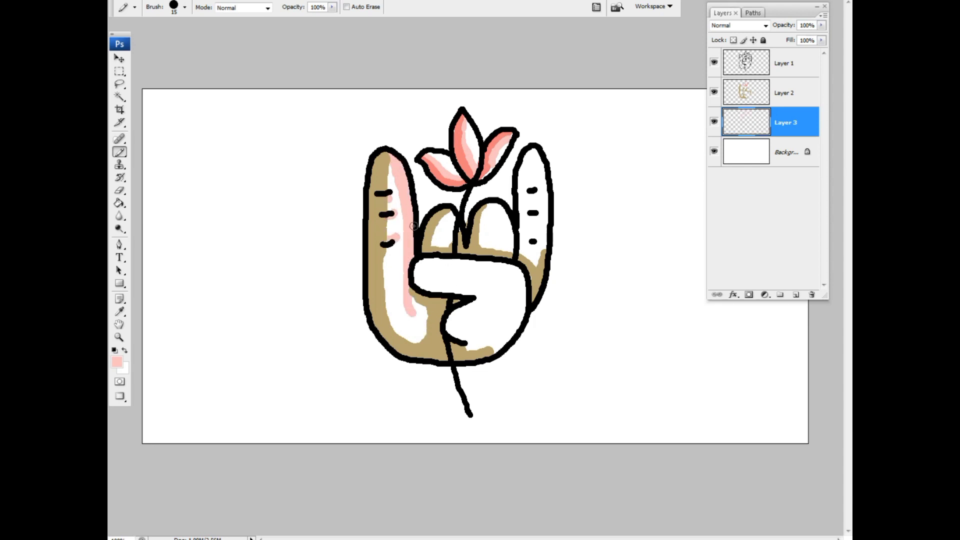
mouse_move(424, 268)
mouse_down()
mouse_move(453, 263)
mouse_move(431, 285)
mouse_move(475, 291)
mouse_move(464, 341)
mouse_up()
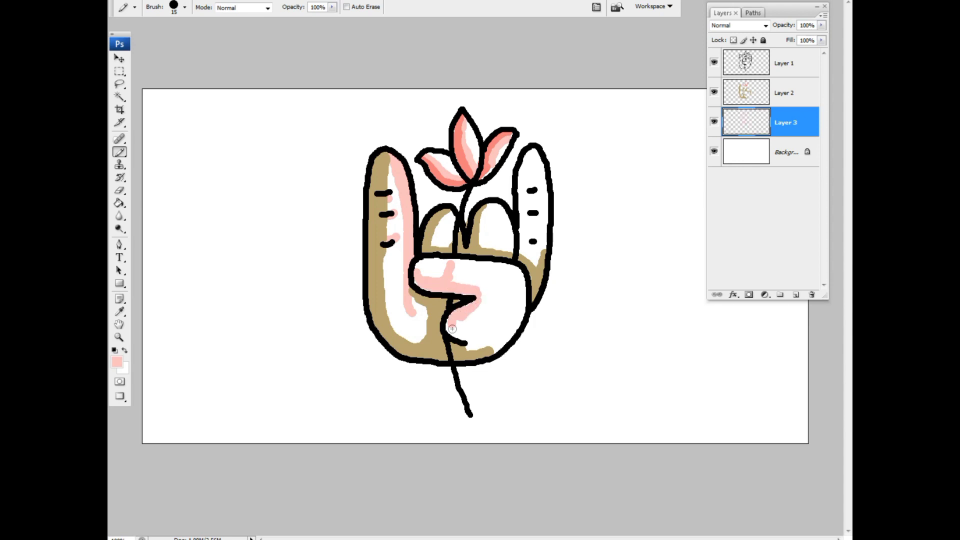
drag(525, 151, 526, 244)
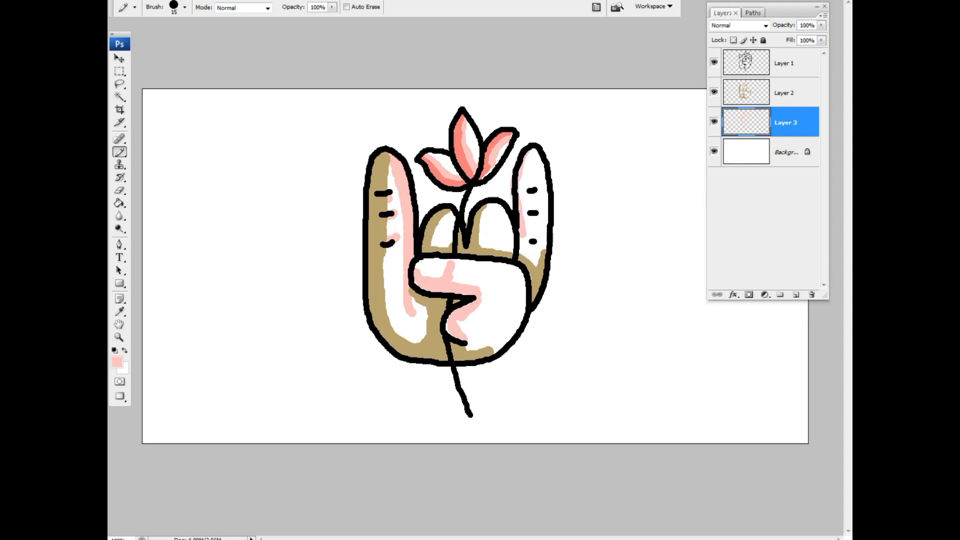
Reset colours to black and white, shrink the brush to 9 and select the Background layer
key(alt+bracketright)
key(alt+bracketright)
key(d)
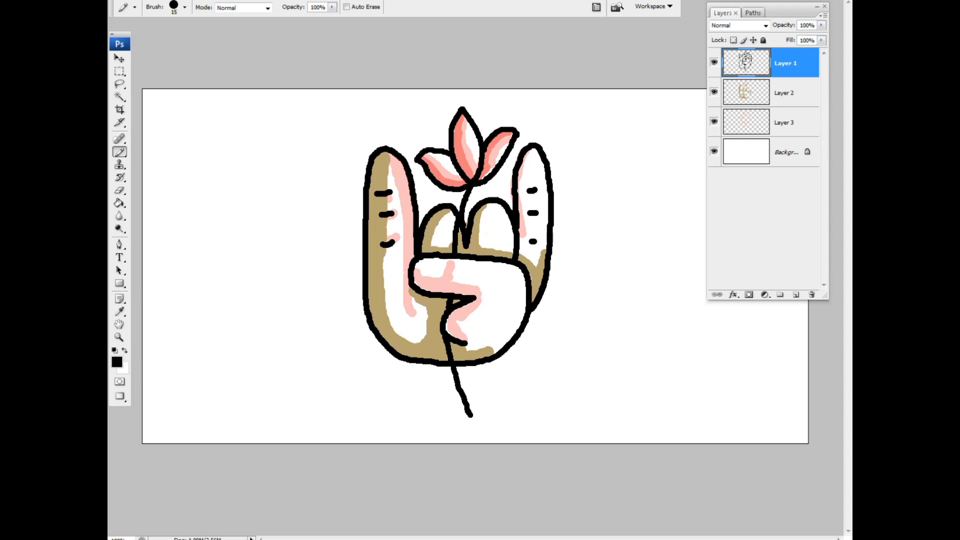
key(bracketleft)
key(bracketleft)
key(alt+comma)
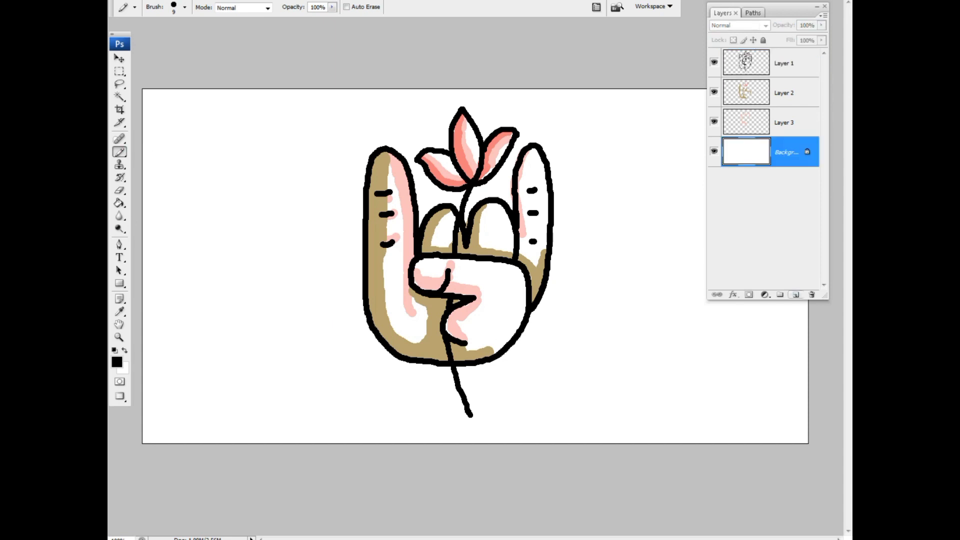
Add a new Layer 4 above Background and set the foreground to light blue 98dbec
key(ctrl+shift+alt+n)
key(i)
click(117, 362)
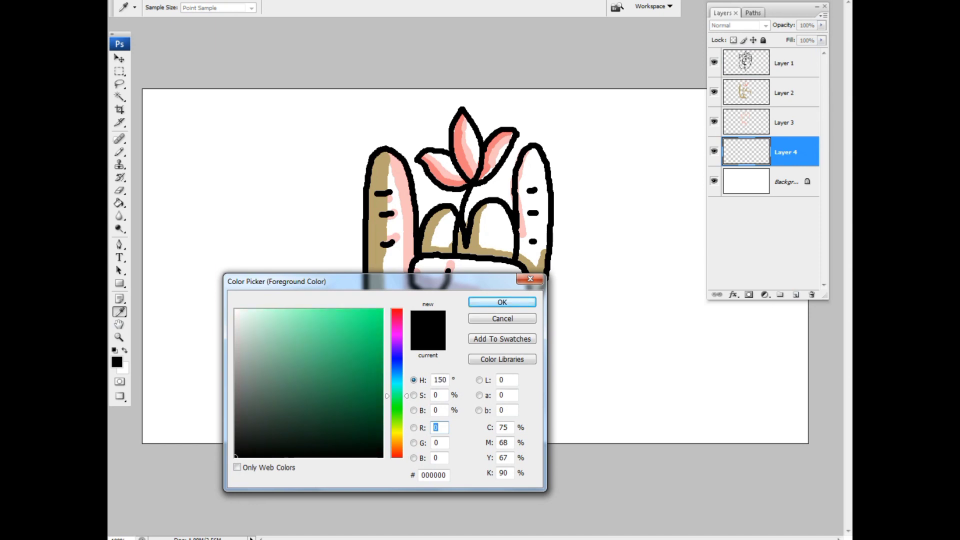
drag(397, 390, 397, 384)
drag(302, 322, 288, 320)
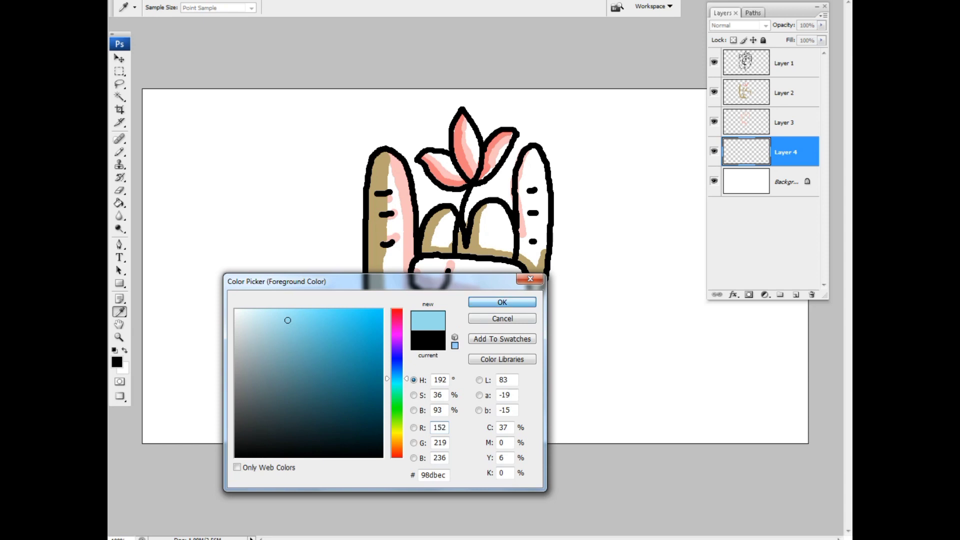
click(502, 302)
Paint a large light-blue cloud behind the hand with a size-100 brush
key(b)
key(bracketright)
key(bracketright)
key(bracketright)
mouse_move(350, 373)
mouse_down()
mouse_move(333, 214)
mouse_move(400, 401)
mouse_move(375, 368)
mouse_move(483, 388)
mouse_move(547, 354)
mouse_move(553, 317)
mouse_move(593, 258)
mouse_move(617, 337)
mouse_move(524, 407)
mouse_move(227, 433)
mouse_move(270, 336)
mouse_move(261, 400)
mouse_up()
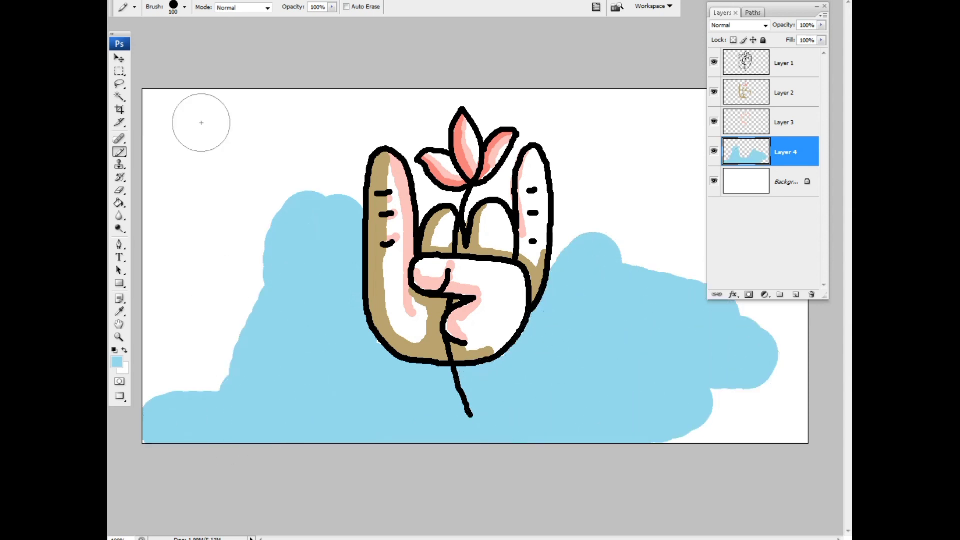
At 42% brush opacity, wash translucent blue over the background left and right of the hand
drag(332, 7, 328, 18)
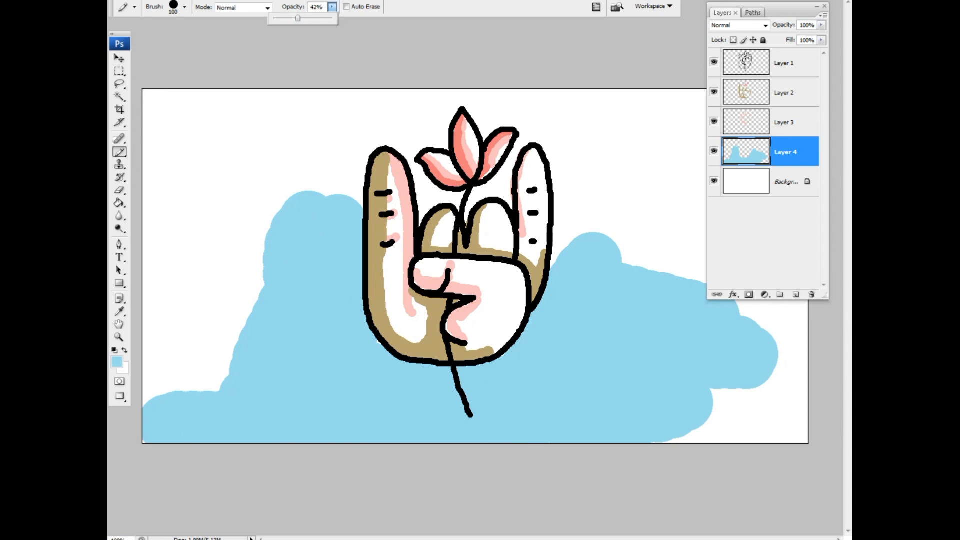
mouse_move(289, 199)
mouse_down()
mouse_move(257, 278)
mouse_move(255, 306)
mouse_move(269, 304)
mouse_move(186, 407)
mouse_up()
mouse_move(242, 260)
mouse_down()
mouse_move(346, 111)
mouse_move(322, 167)
mouse_move(279, 168)
mouse_move(300, 150)
mouse_up()
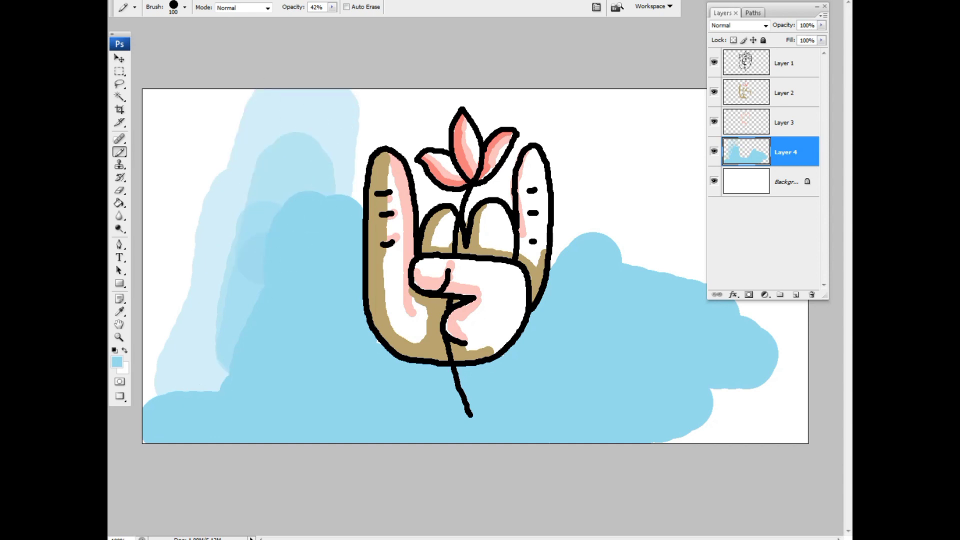
mouse_move(253, 214)
mouse_down()
mouse_move(301, 220)
mouse_move(299, 356)
mouse_move(182, 375)
mouse_up()
mouse_move(770, 360)
mouse_down()
mouse_move(744, 375)
mouse_move(761, 408)
mouse_move(756, 367)
mouse_move(821, 407)
mouse_move(755, 332)
mouse_move(793, 339)
mouse_move(635, 434)
mouse_move(723, 365)
mouse_move(615, 435)
mouse_move(749, 360)
mouse_move(766, 407)
mouse_move(782, 322)
mouse_move(800, 321)
mouse_up()
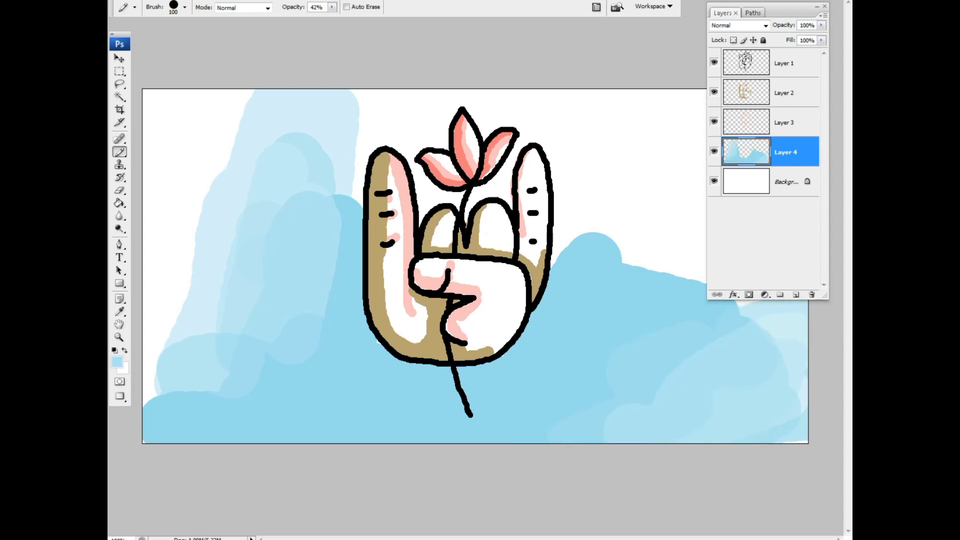
mouse_move(604, 236)
mouse_down()
mouse_move(595, 254)
mouse_move(578, 142)
mouse_move(632, 244)
mouse_move(651, 210)
mouse_up()
With the brush at 60 then 45, fill the remaining white areas, including between the fingers
key(bracketleft)
key(bracketleft)
key(bracketleft)
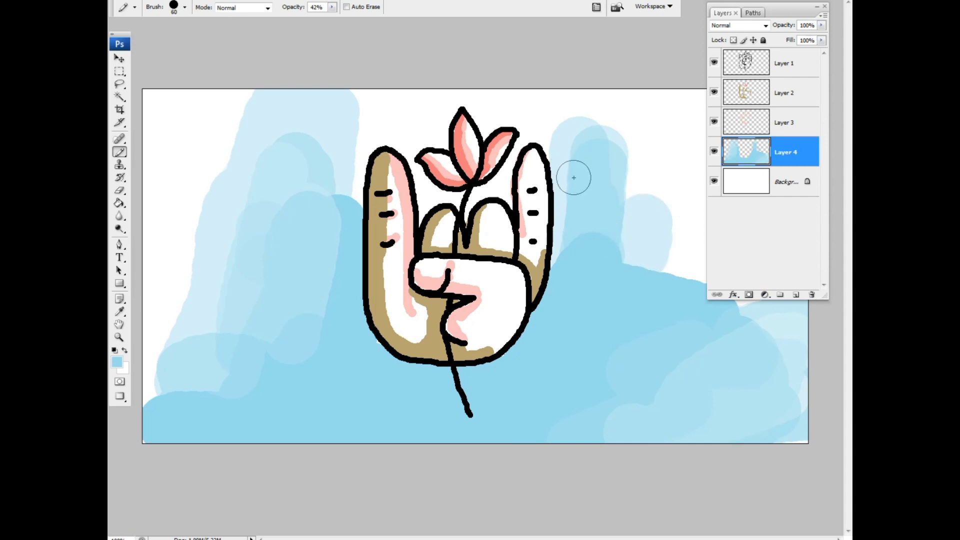
mouse_move(574, 178)
mouse_down()
mouse_move(568, 215)
mouse_move(621, 243)
mouse_move(617, 266)
mouse_move(649, 179)
mouse_move(590, 154)
mouse_move(654, 200)
mouse_move(626, 130)
mouse_move(556, 105)
mouse_move(620, 103)
mouse_move(619, 131)
mouse_up()
drag(672, 249, 688, 152)
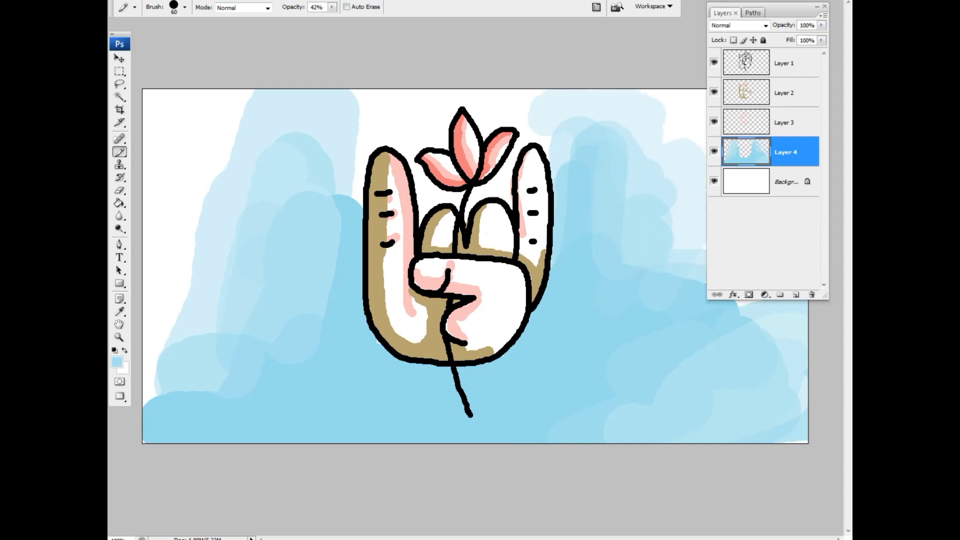
drag(350, 165, 365, 75)
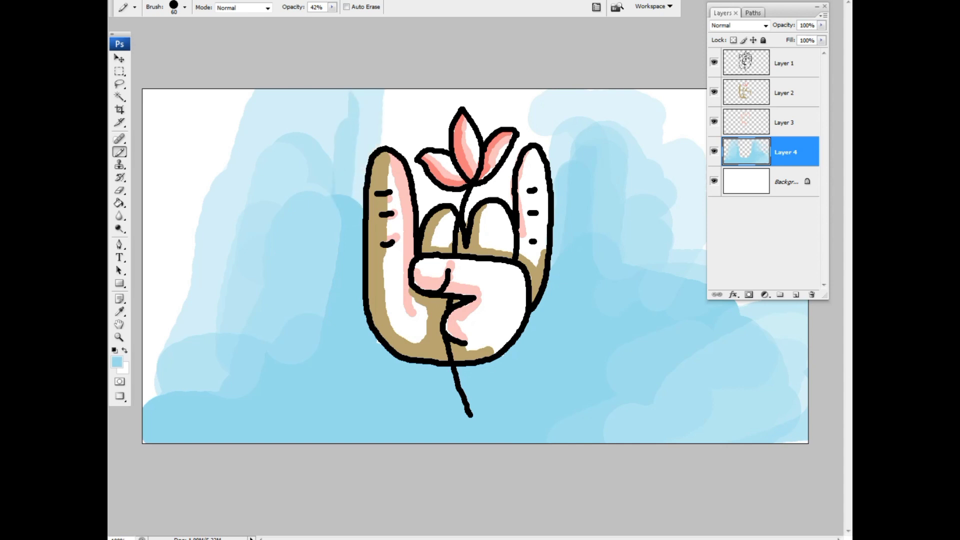
key(bracketleft)
key(bracketleft)
key(bracketleft)
mouse_move(419, 196)
mouse_down()
mouse_move(459, 204)
mouse_move(508, 170)
mouse_move(461, 210)
mouse_move(520, 115)
mouse_up()
mouse_move(415, 175)
mouse_down()
mouse_move(391, 133)
mouse_move(417, 150)
mouse_move(435, 100)
mouse_move(466, 78)
mouse_up()
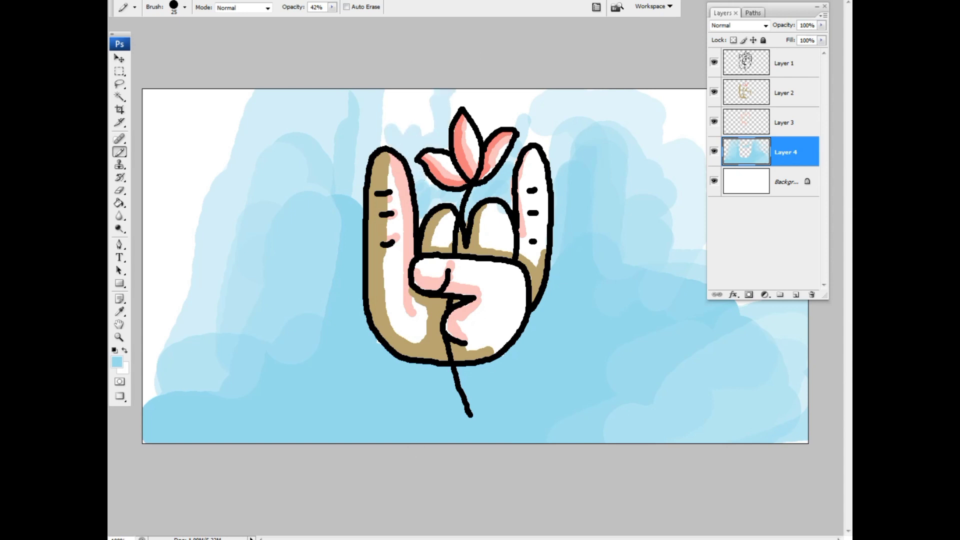
Paint darker blue 41a8c2 shadows under and to the left of the hand and beside the stem
click(116, 362)
drag(289, 321, 334, 345)
key(Return)
mouse_move(394, 394)
mouse_down()
mouse_move(440, 385)
mouse_move(363, 361)
mouse_move(451, 380)
mouse_move(439, 372)
mouse_move(418, 400)
mouse_move(431, 395)
mouse_move(365, 365)
mouse_move(381, 361)
mouse_move(368, 329)
mouse_move(373, 388)
mouse_up()
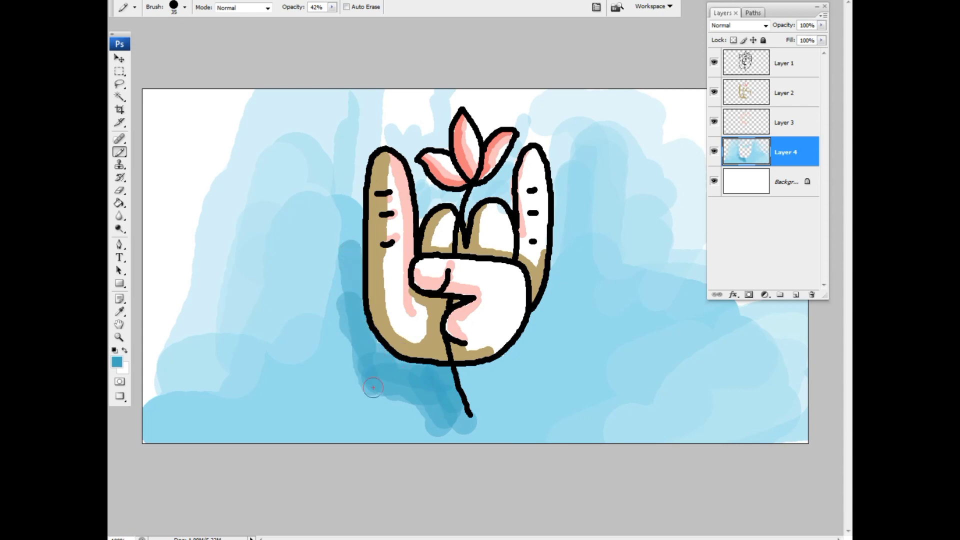
mouse_move(348, 343)
mouse_down()
mouse_move(375, 400)
mouse_move(414, 422)
mouse_move(387, 383)
mouse_up()
mouse_move(347, 285)
mouse_down()
mouse_move(337, 318)
mouse_move(373, 415)
mouse_up()
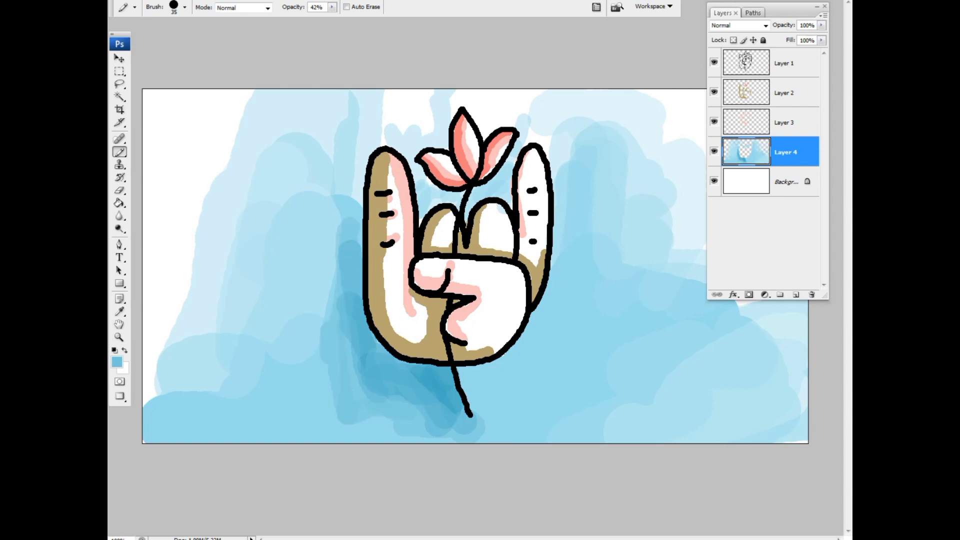
mouse_move(463, 378)
mouse_down()
mouse_move(508, 370)
mouse_move(522, 340)
mouse_move(480, 430)
mouse_move(525, 310)
mouse_move(545, 325)
mouse_move(530, 355)
mouse_up()
Switch back to light blue and tint the white areas of the fingers, knuckles and fist
alt+click(516, 300)
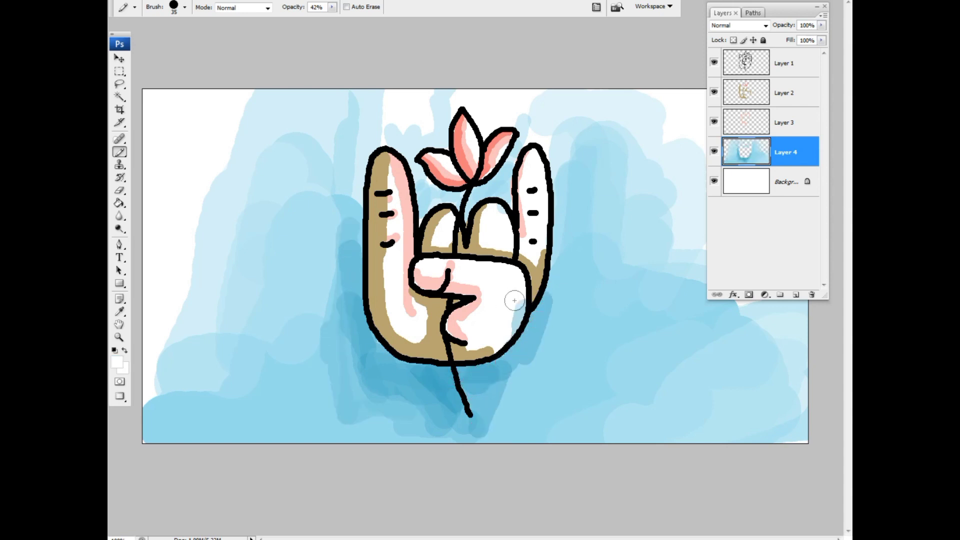
mouse_move(520, 300)
mouse_down()
mouse_move(505, 340)
mouse_move(521, 378)
mouse_move(501, 425)
mouse_up()
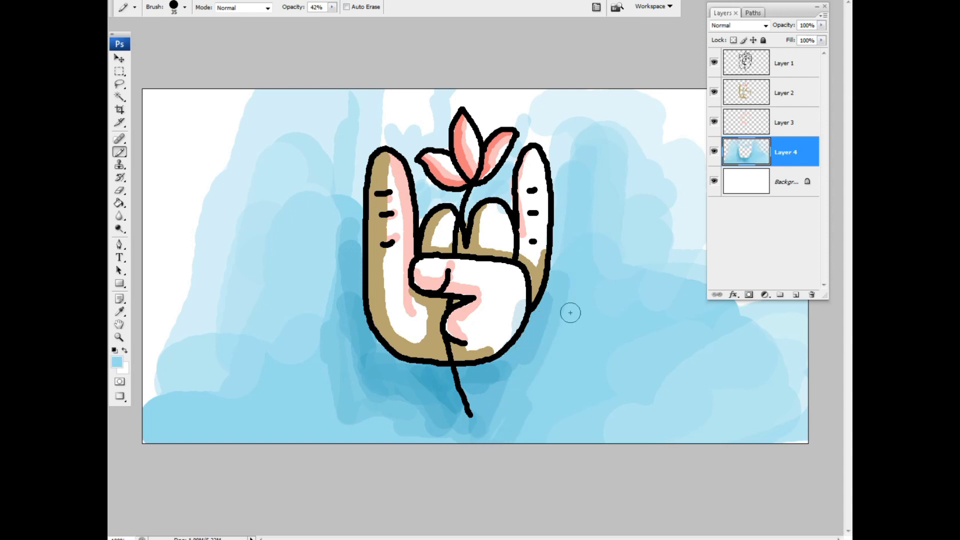
mouse_move(501, 283)
mouse_down()
mouse_move(515, 286)
mouse_move(473, 268)
mouse_move(515, 345)
mouse_move(493, 356)
mouse_up()
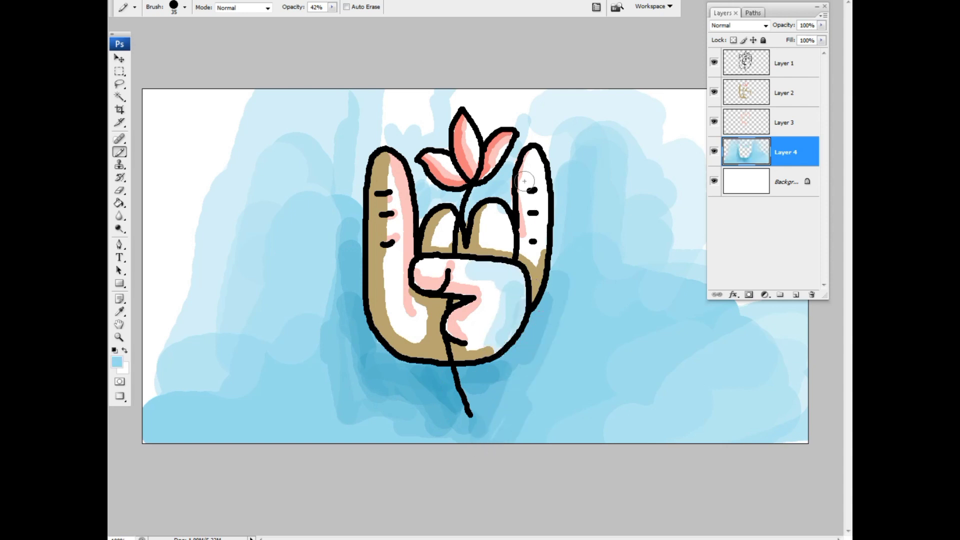
mouse_move(525, 185)
mouse_down()
mouse_move(535, 226)
mouse_move(498, 230)
mouse_move(505, 245)
mouse_up()
mouse_move(460, 215)
mouse_down()
mouse_move(458, 228)
mouse_move(430, 240)
mouse_up()
mouse_move(400, 190)
mouse_down()
mouse_move(409, 336)
mouse_move(415, 313)
mouse_up()
drag(505, 320, 483, 334)
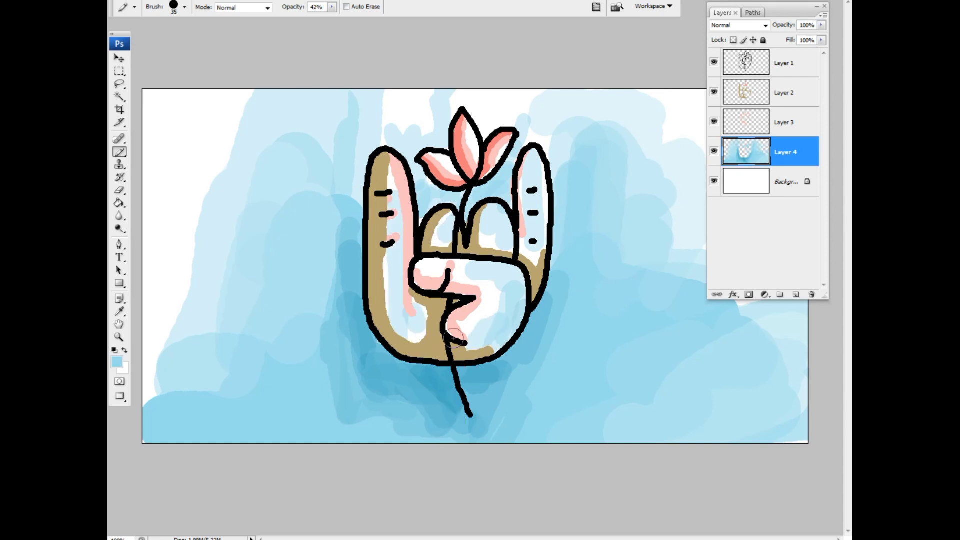